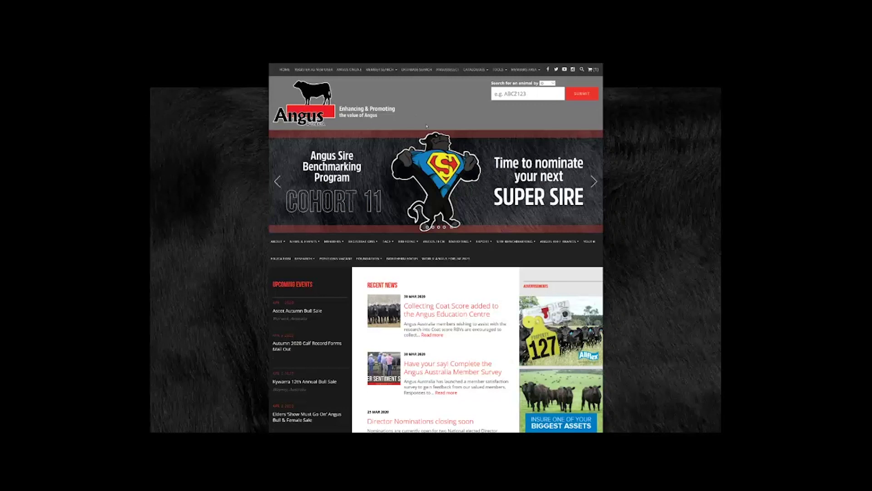
Go from the Angus Australia website to angus.tech and start a new DNA Services order.
{"action": "left_click", "coordinate": [352, 74]}
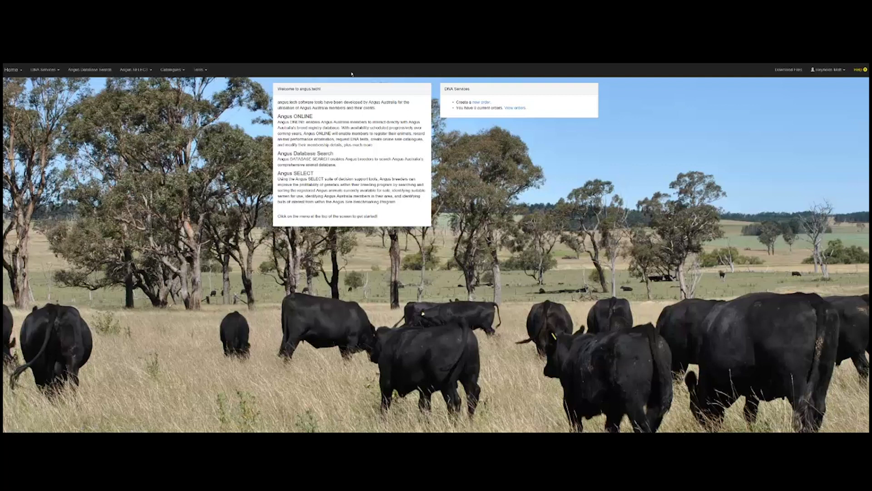
{"action": "left_click", "coordinate": [51, 69]}
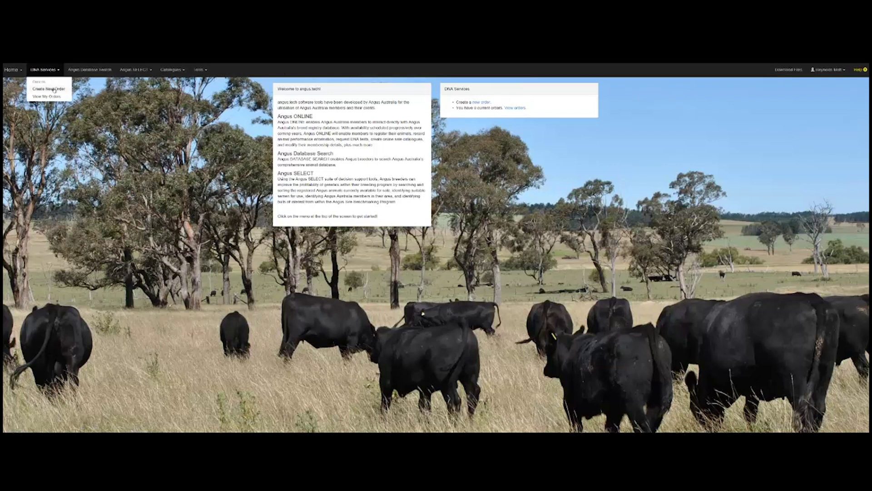
{"action": "left_click", "coordinate": [53, 89]}
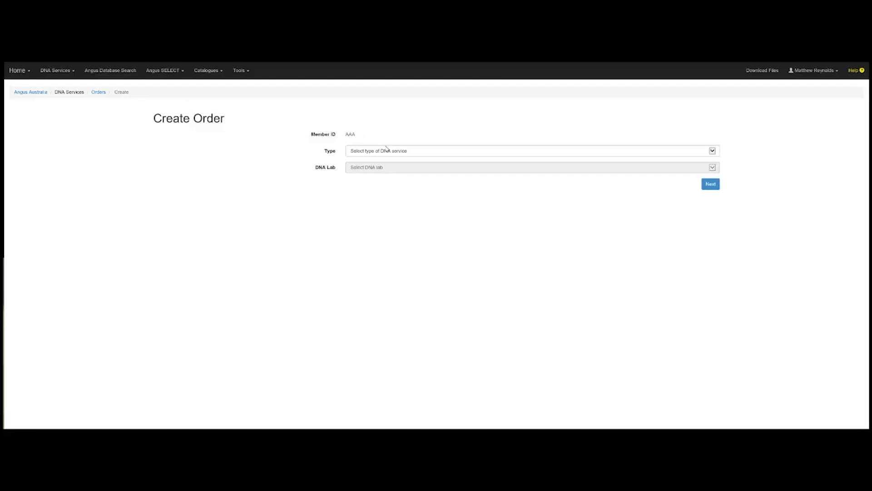
Set the order type to Regular DNA Services and the DNA lab to Neogen Australasia, and continue to animal entry.
{"action": "left_click", "coordinate": [403, 153]}
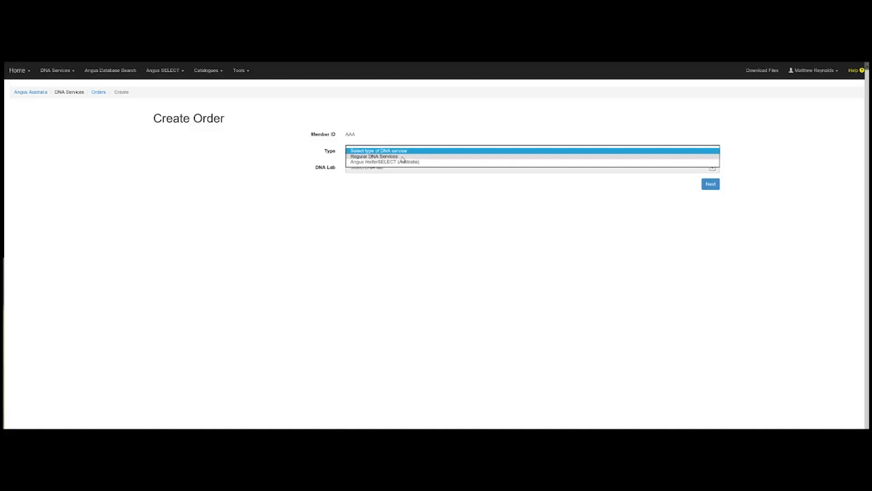
{"action": "left_click", "coordinate": [403, 157]}
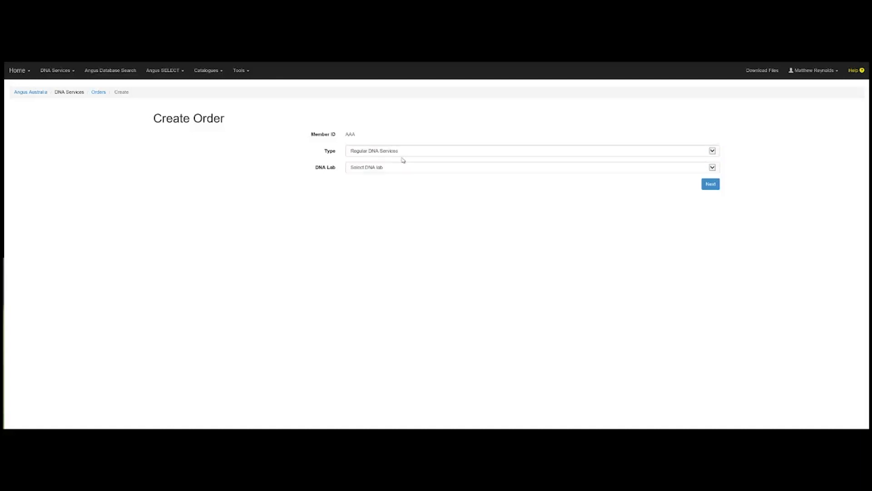
{"action": "left_click", "coordinate": [404, 171]}
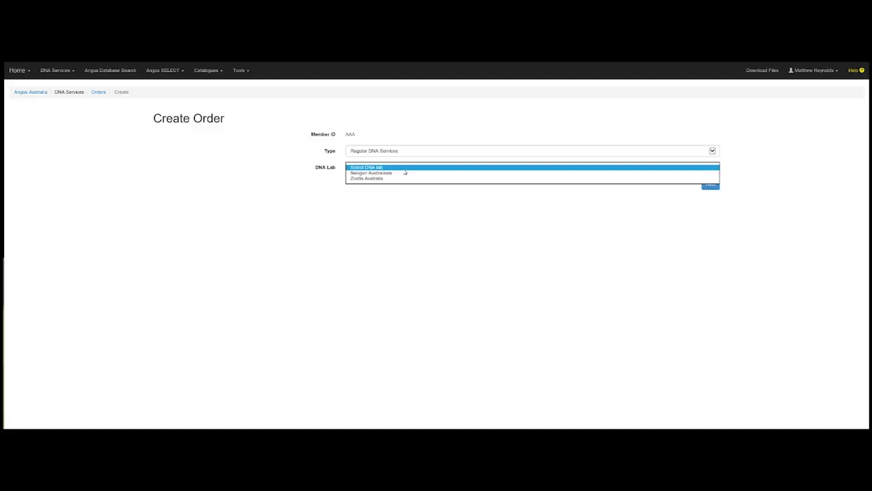
{"action": "left_click", "coordinate": [405, 173]}
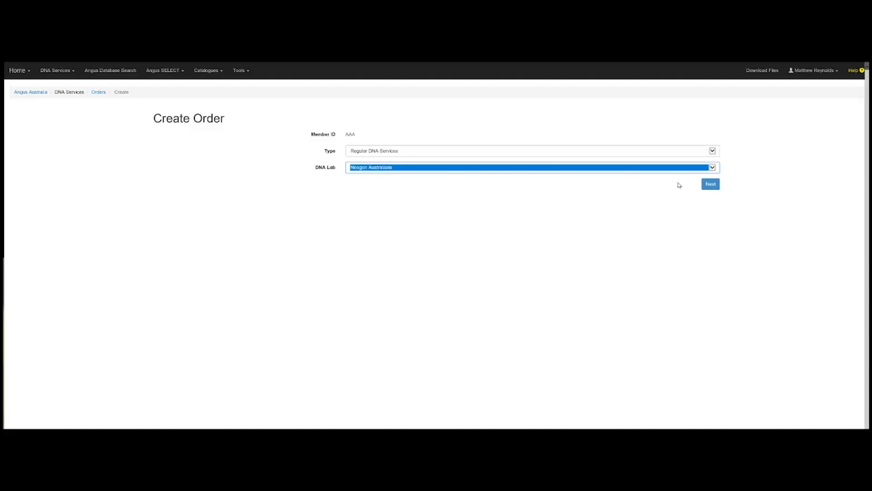
{"action": "left_click", "coordinate": [711, 189]}
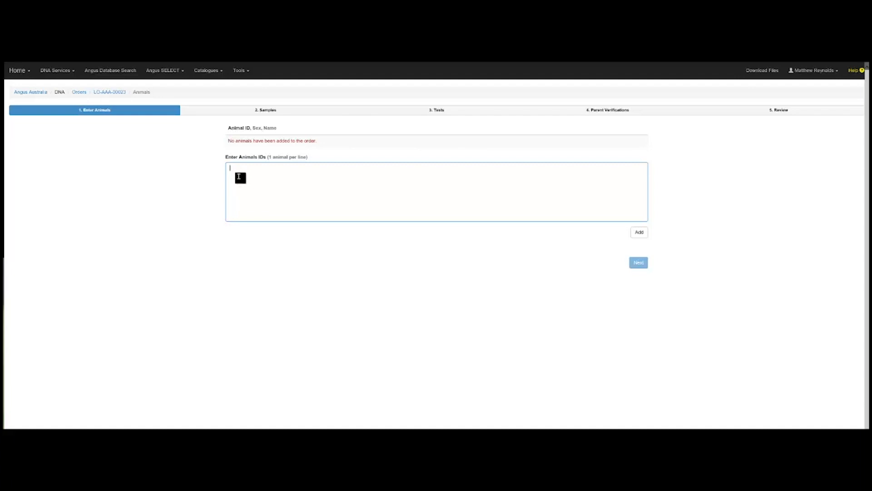
Add animals AAAN1, AAAN2 and AAAN3 to the order and continue to the sample details.
{"action": "type", "text": "AAAN1"}
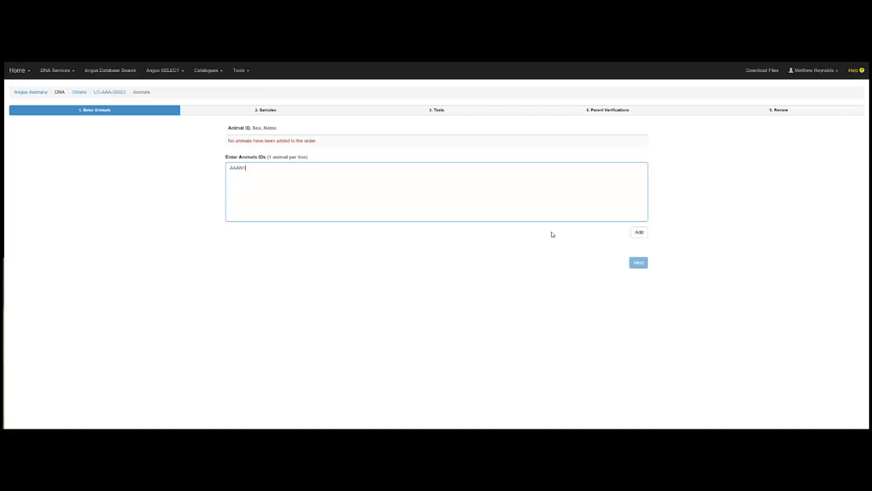
{"action": "left_click", "coordinate": [639, 233]}
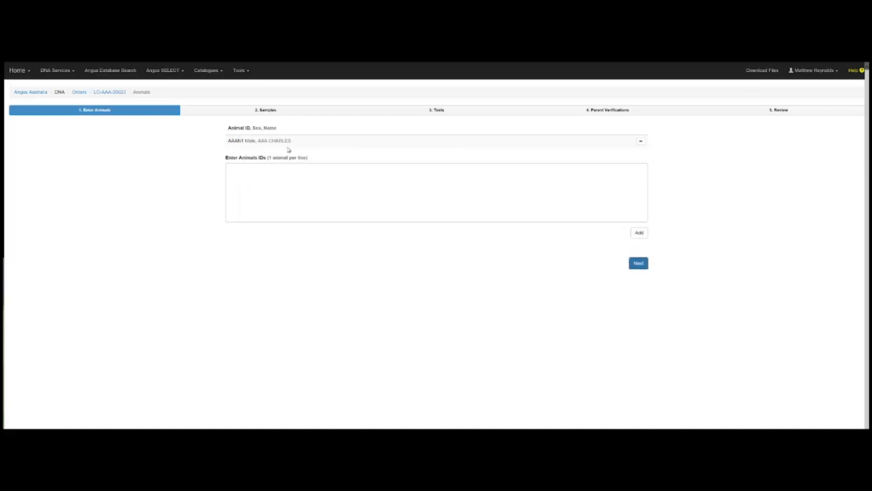
{"action": "left_click", "coordinate": [274, 180]}
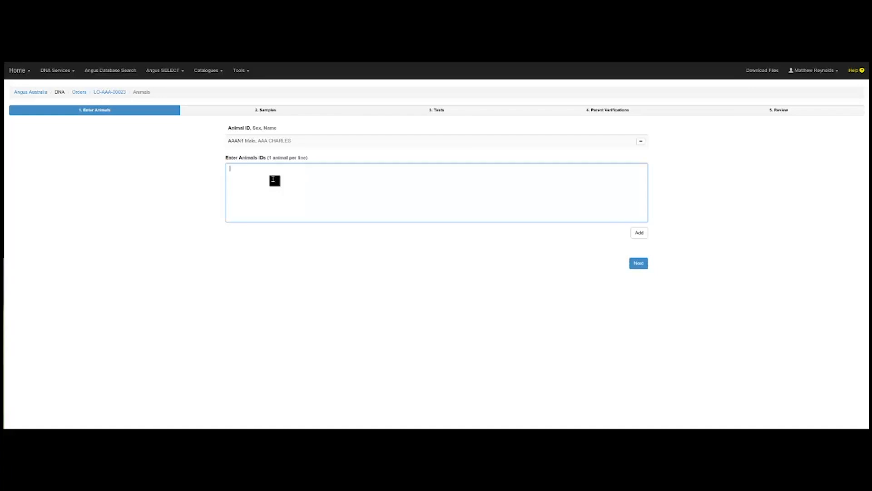
{"action": "type", "text": "AAAN2 AAAN3"}
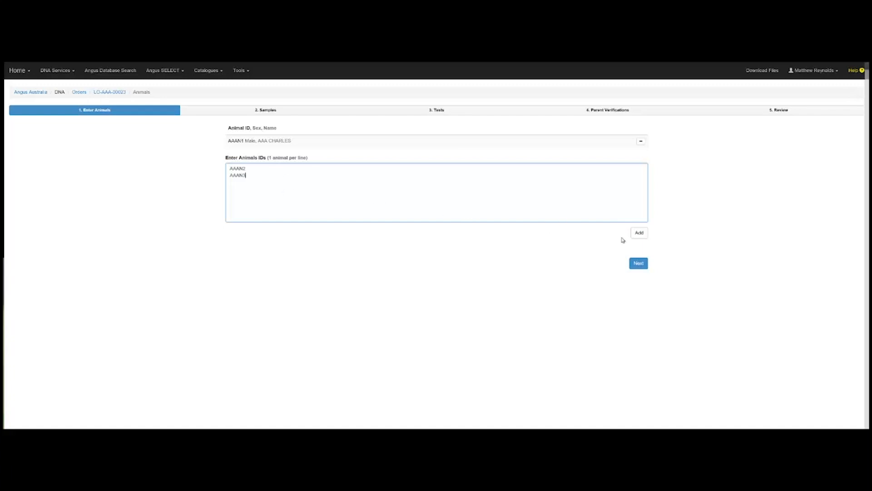
{"action": "left_click", "coordinate": [640, 234]}
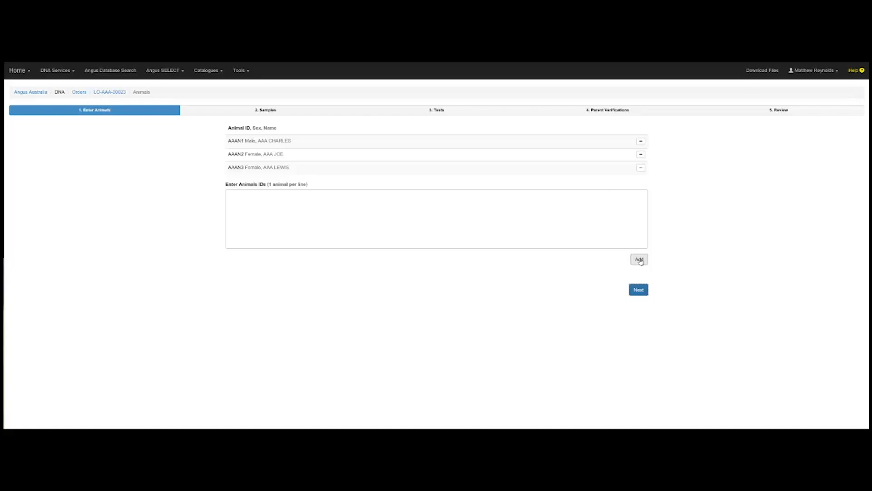
{"action": "left_click", "coordinate": [638, 289]}
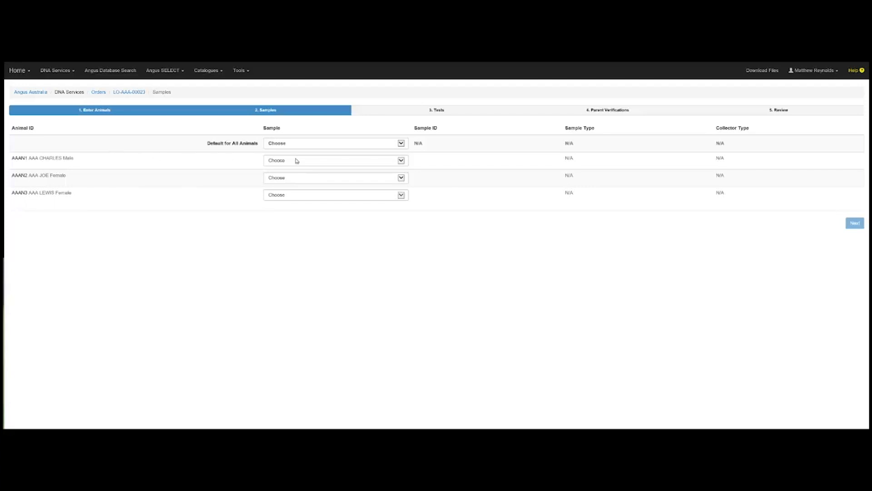
Default all samples to New and enter sample IDs AUAA-10000, AUAA-10001 and AUAA-10002 for AAAN1, AAAN2 and AAAN3.
{"action": "left_click", "coordinate": [402, 143]}
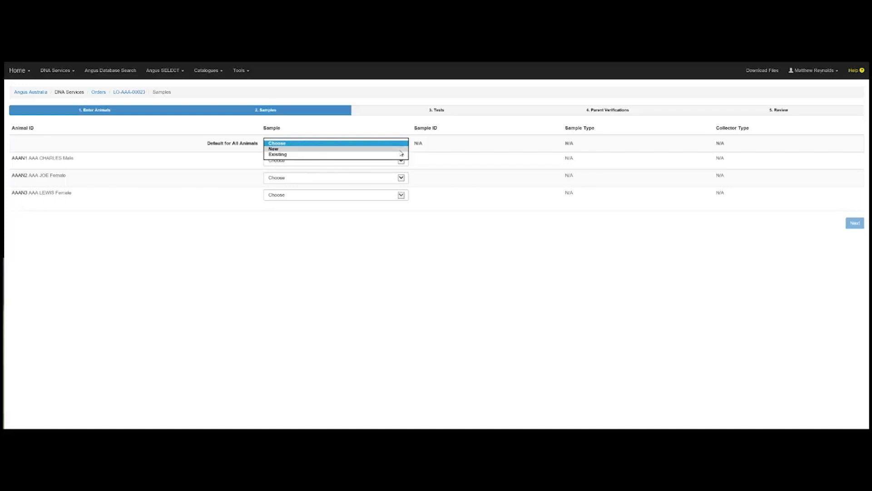
{"action": "left_click", "coordinate": [401, 150]}
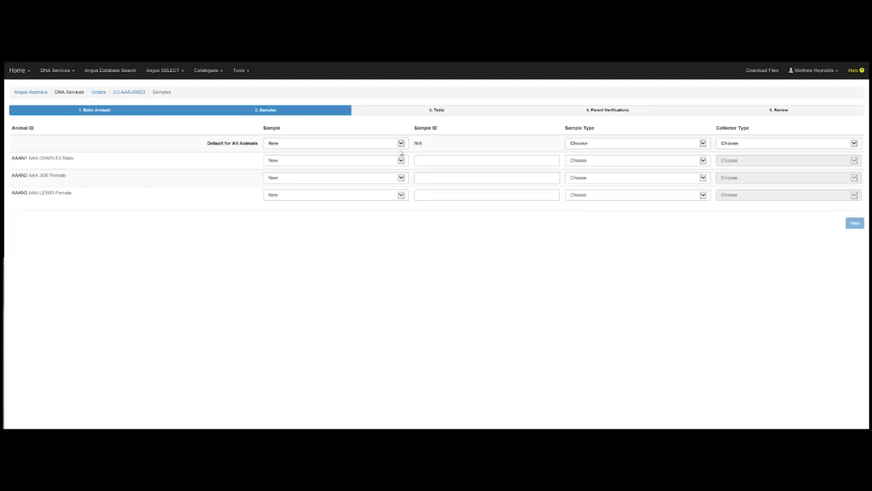
{"action": "left_click", "coordinate": [436, 163]}
{"action": "type", "text": "AUAA-10000"}
{"action": "left_click", "coordinate": [437, 177]}
{"action": "type", "text": "AUAA-10001"}
{"action": "left_click", "coordinate": [435, 194]}
{"action": "type", "text": "AUAA-10002"}
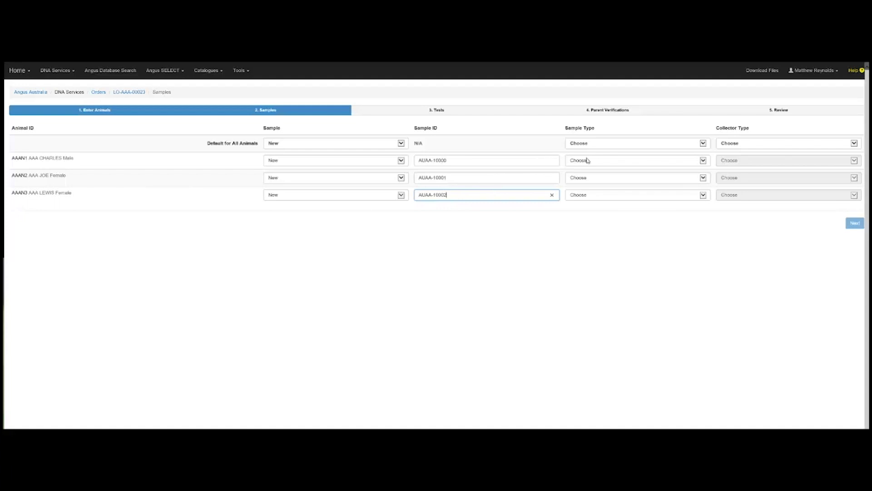
Default the sample type to Hair with collector Angus Australia Hair, use Tissue (TSU) for AAAN3, and continue to the tests.
{"action": "left_click", "coordinate": [631, 145]}
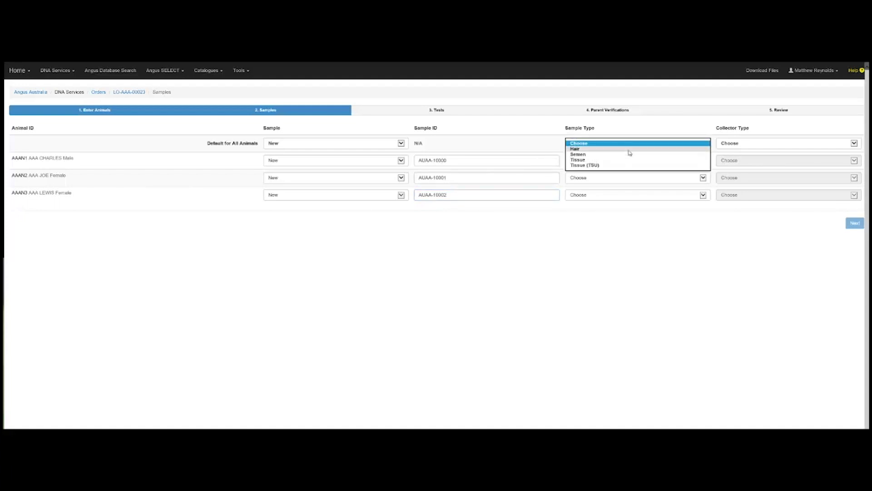
{"action": "left_click", "coordinate": [629, 149]}
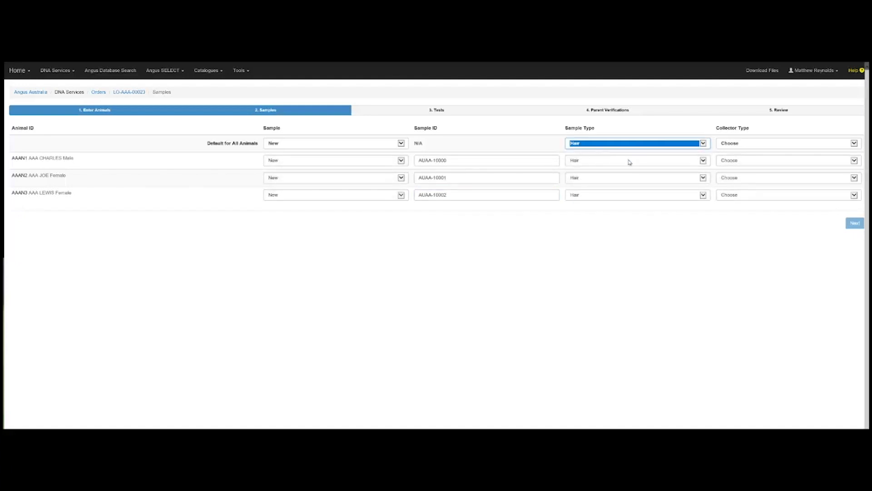
{"action": "left_click", "coordinate": [629, 199]}
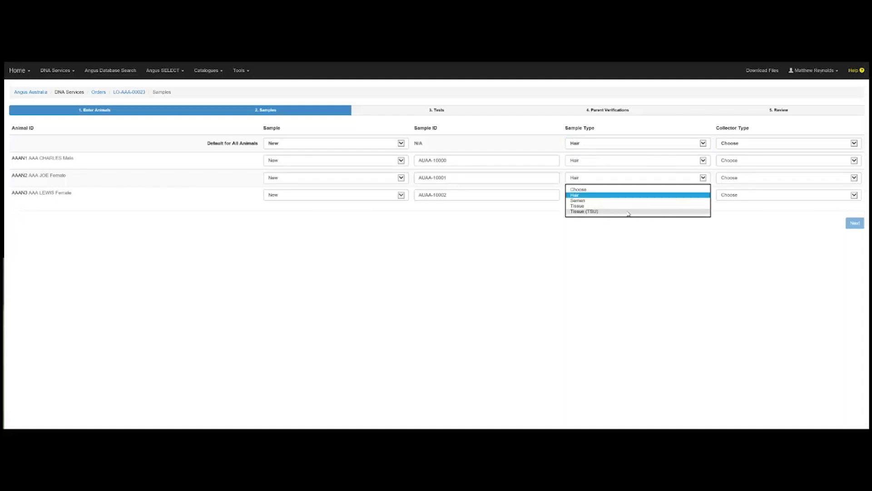
{"action": "left_click", "coordinate": [629, 212]}
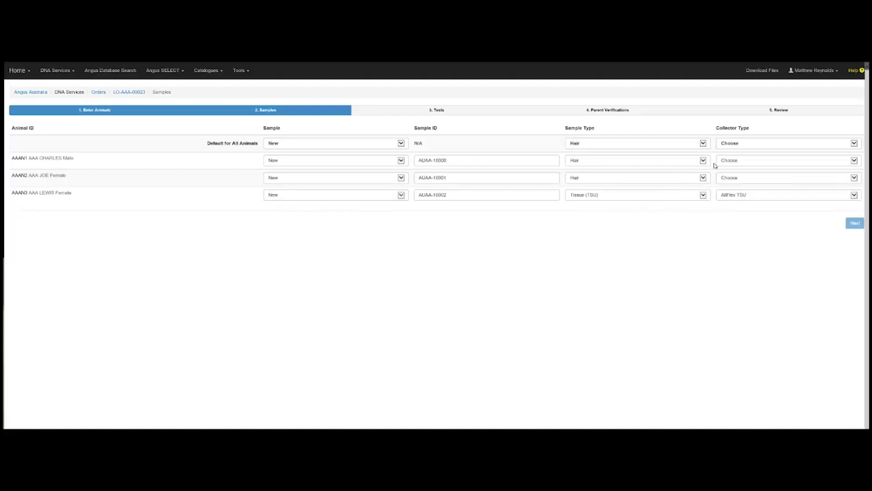
{"action": "left_click", "coordinate": [750, 145]}
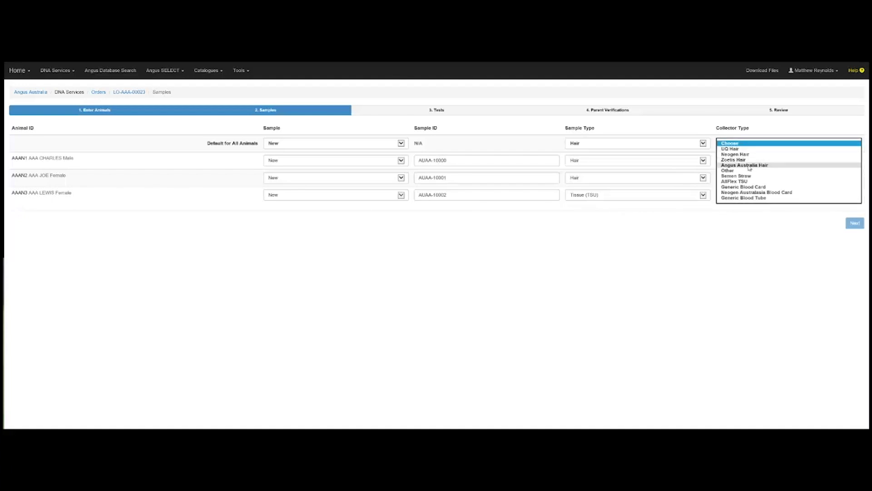
{"action": "left_click", "coordinate": [749, 165]}
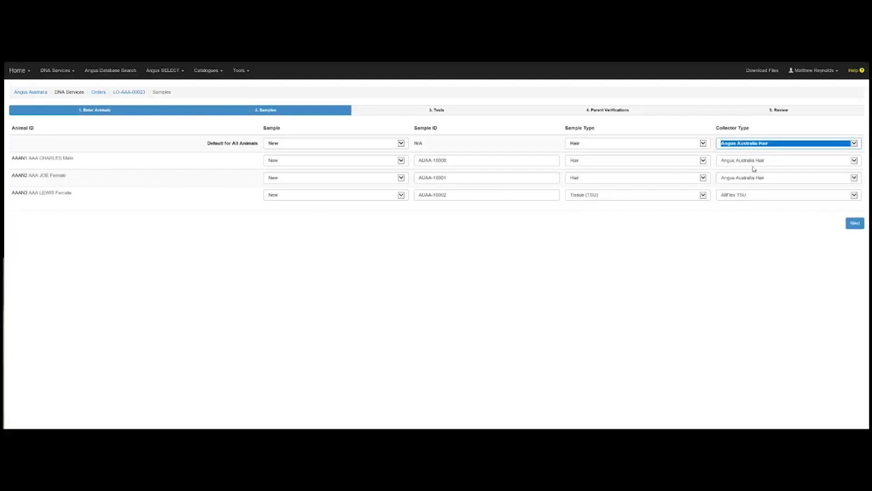
{"action": "left_click", "coordinate": [856, 223]}
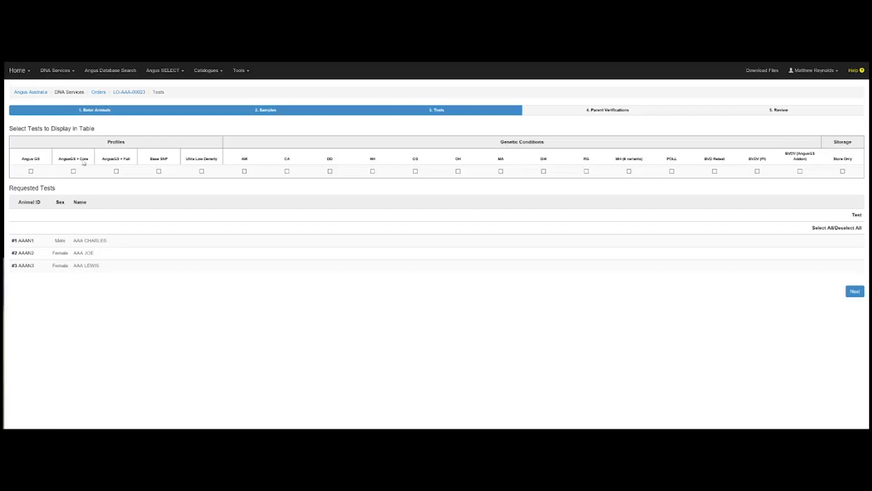
Display the Angus GS, AngusGS + Core and RG tests in the requested tests table.
{"action": "left_click", "coordinate": [30, 172]}
{"action": "left_click", "coordinate": [69, 172]}
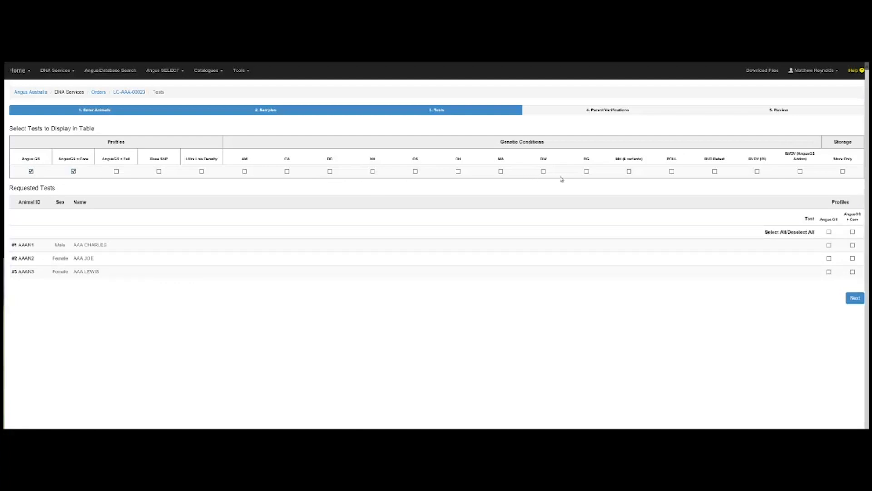
{"action": "left_click", "coordinate": [587, 172]}
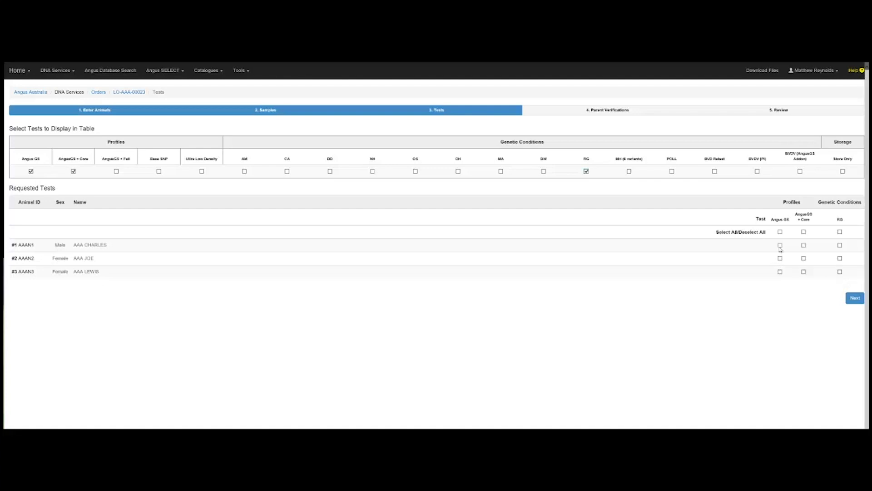
Request AngusGS + Core for AAAN1, Angus GS for AAAN2, and Angus GS plus RG for AAAN3, and continue to parent verifications.
{"action": "left_click", "coordinate": [803, 246]}
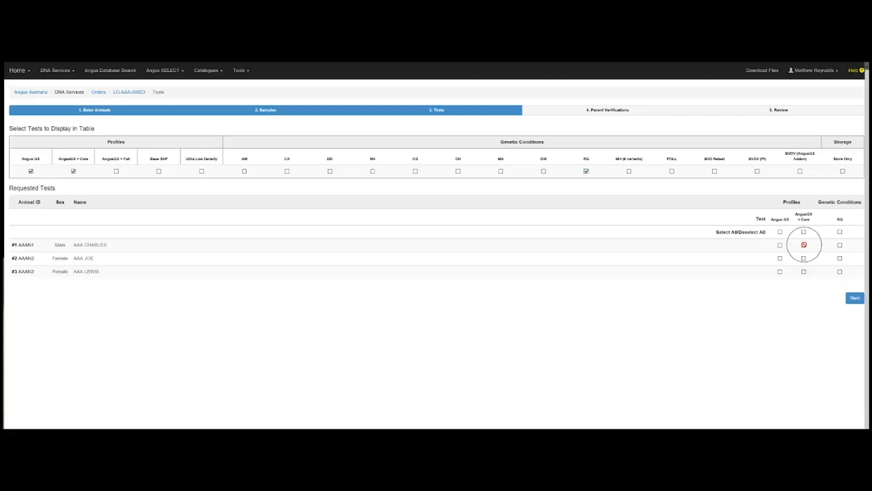
{"action": "left_click", "coordinate": [781, 260]}
{"action": "left_click", "coordinate": [780, 273]}
{"action": "left_click", "coordinate": [840, 273]}
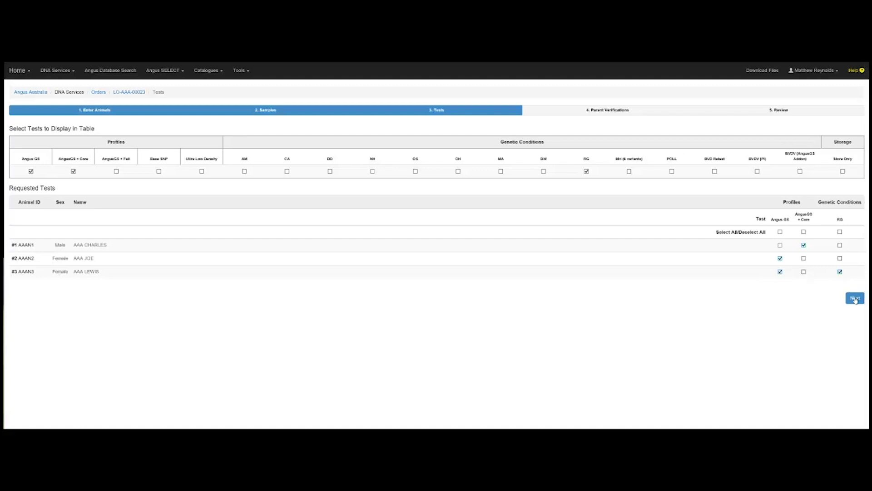
{"action": "left_click", "coordinate": [856, 298]}
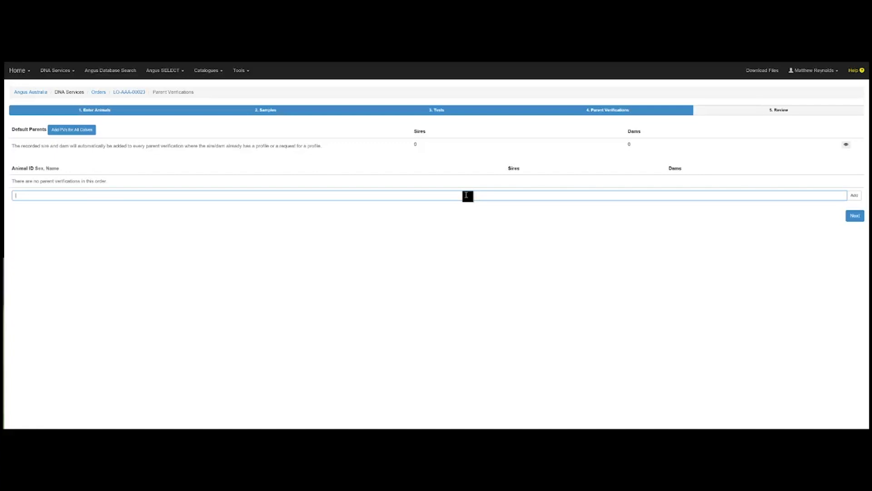
Add a parent verification for animal AAAN1.
{"action": "type", "text": "AN1"}
{"action": "left_click", "coordinate": [854, 197]}
{"action": "left_click_drag", "start_coordinate": [855, 203], "coordinate": [415, 193]}
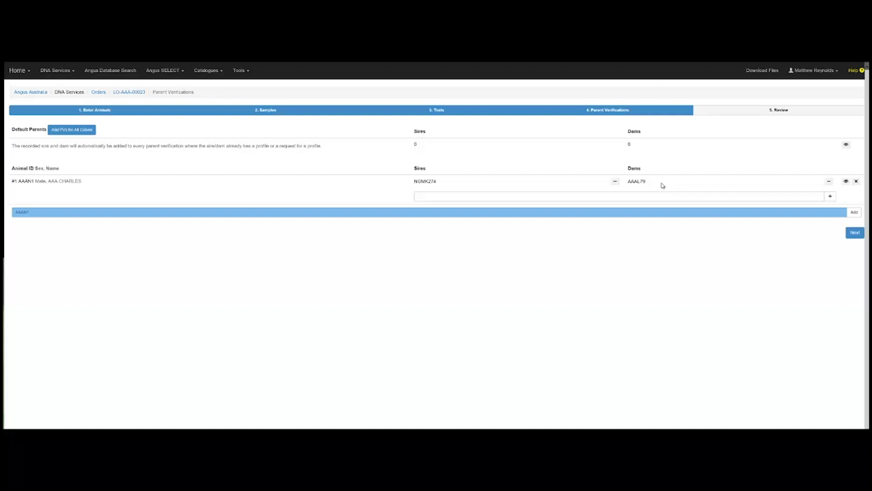
Add VTMB1 as an additional possible sire in AAAN1's parent verification.
{"action": "left_click", "coordinate": [638, 198]}
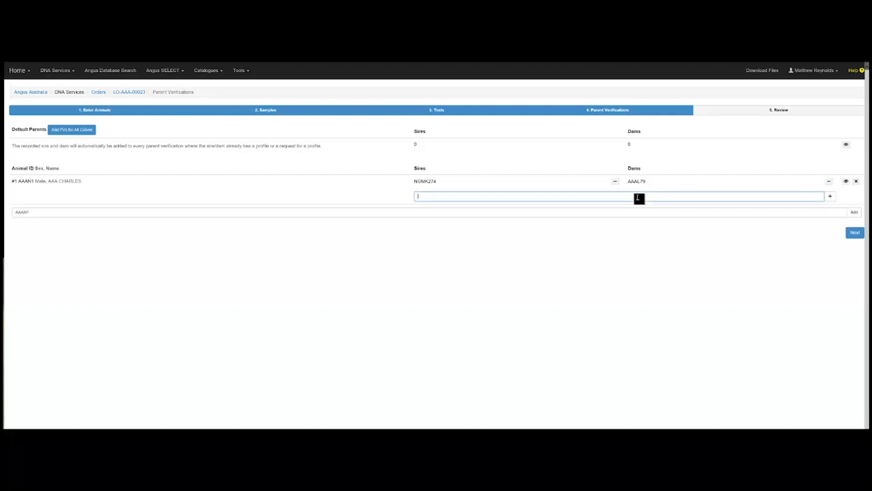
{"action": "type", "text": "VTMB1"}
{"action": "left_click", "coordinate": [831, 196]}
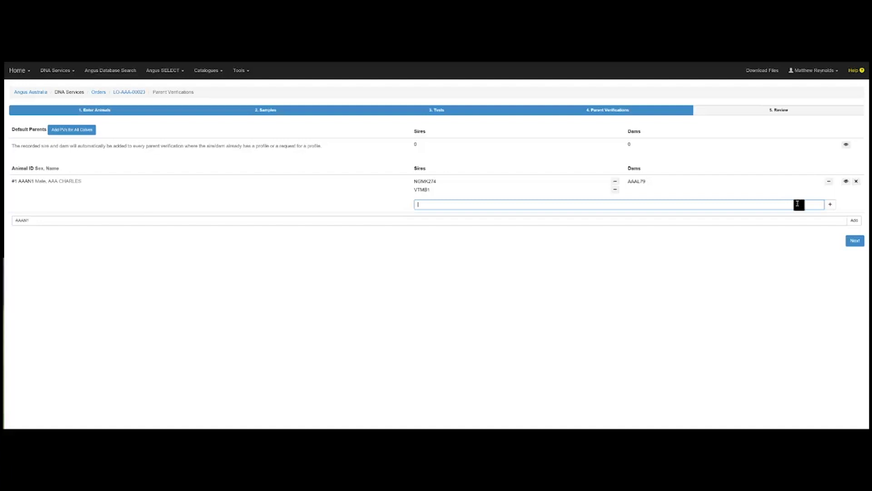
Confirm the order after its review and download the order submission for new DNA samples.
{"action": "left_click", "coordinate": [856, 241]}
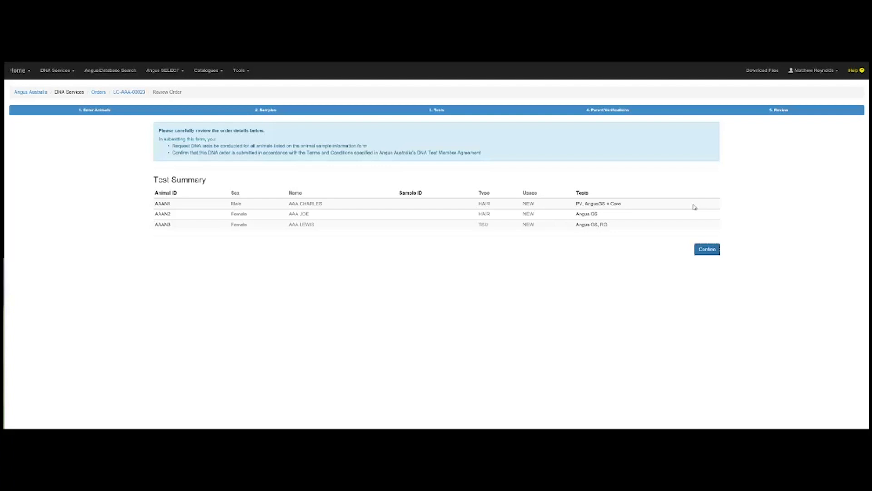
{"action": "left_click", "coordinate": [707, 249]}
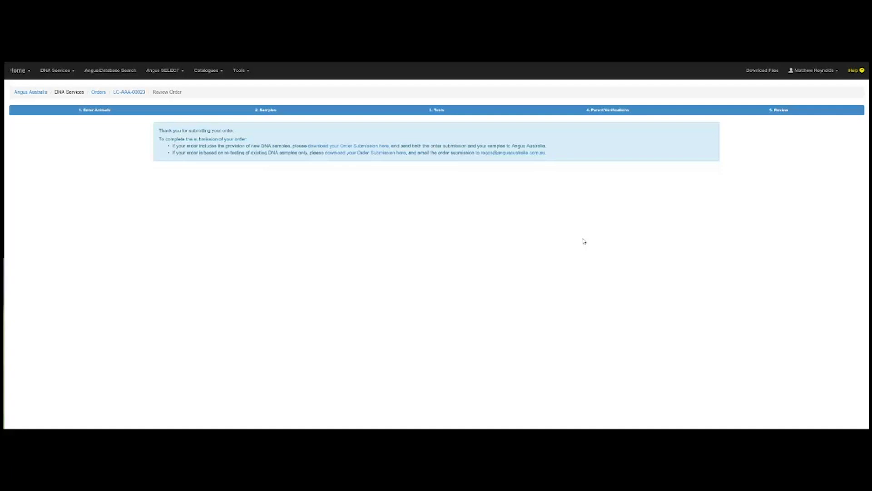
{"action": "left_click", "coordinate": [361, 146]}
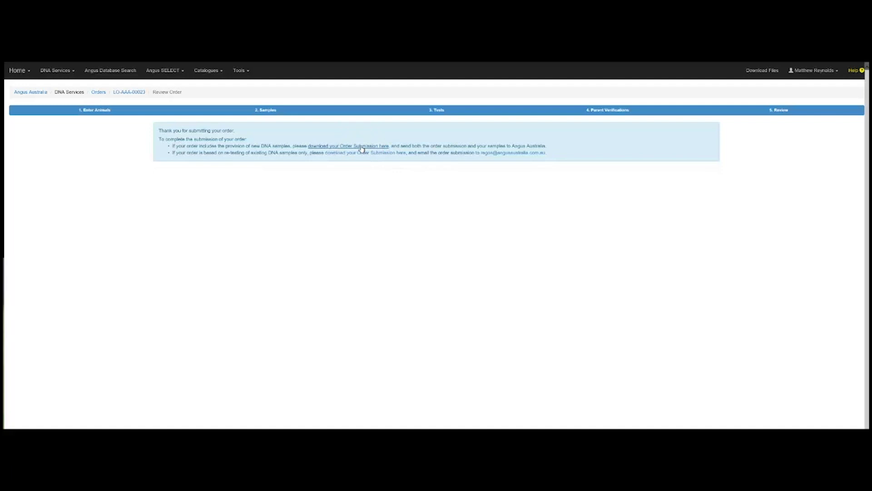